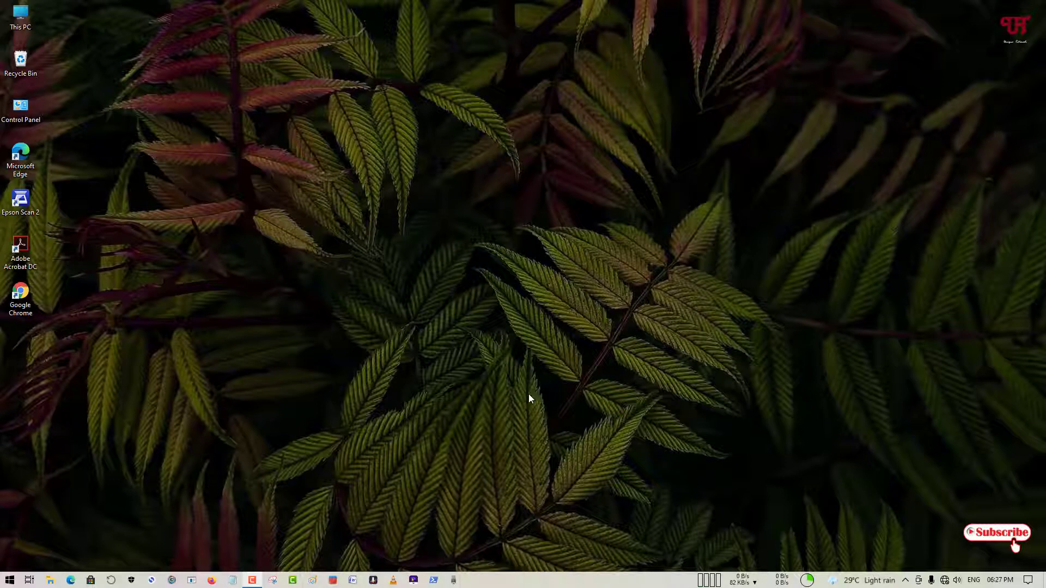
Step: Launch Voice Recorder, nudge its window left, and play the existing 10-second 6:23 PM recording
{"action": "left_click", "coordinate": [454, 581]}
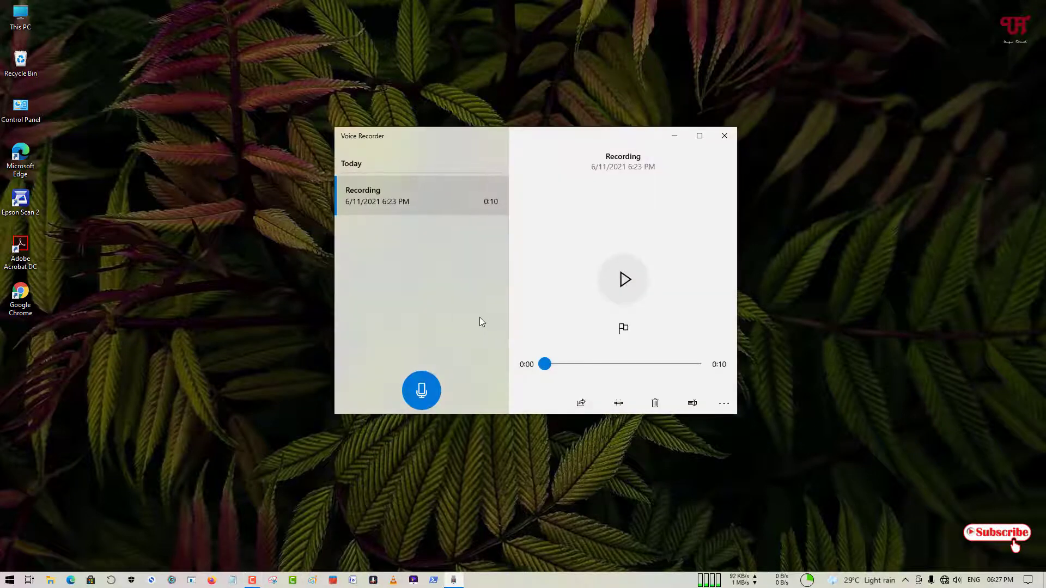
{"action": "left_click_drag", "start_coordinate": [467, 140], "coordinate": [448, 138]}
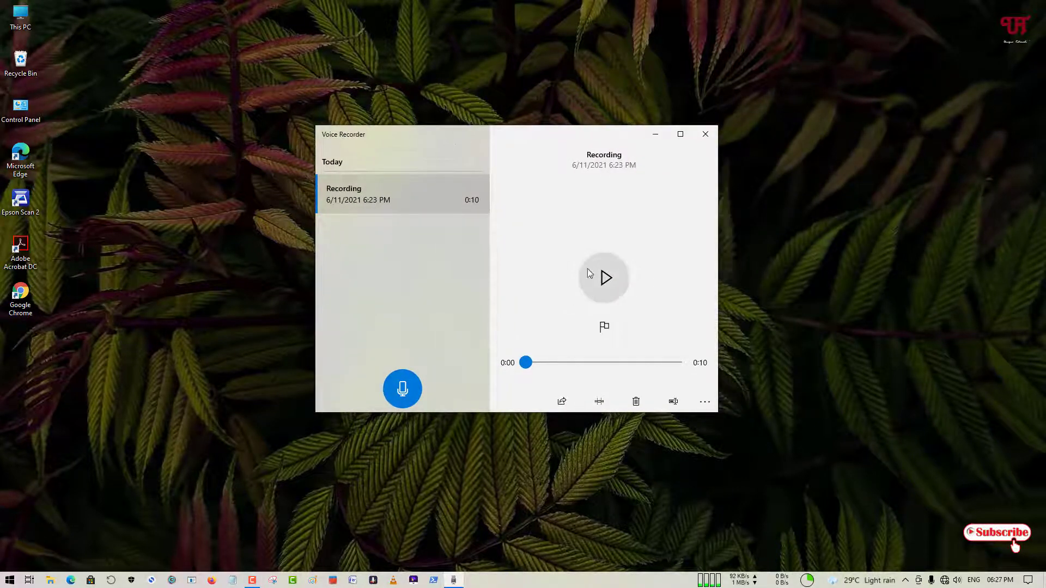
{"action": "left_click", "coordinate": [596, 282]}
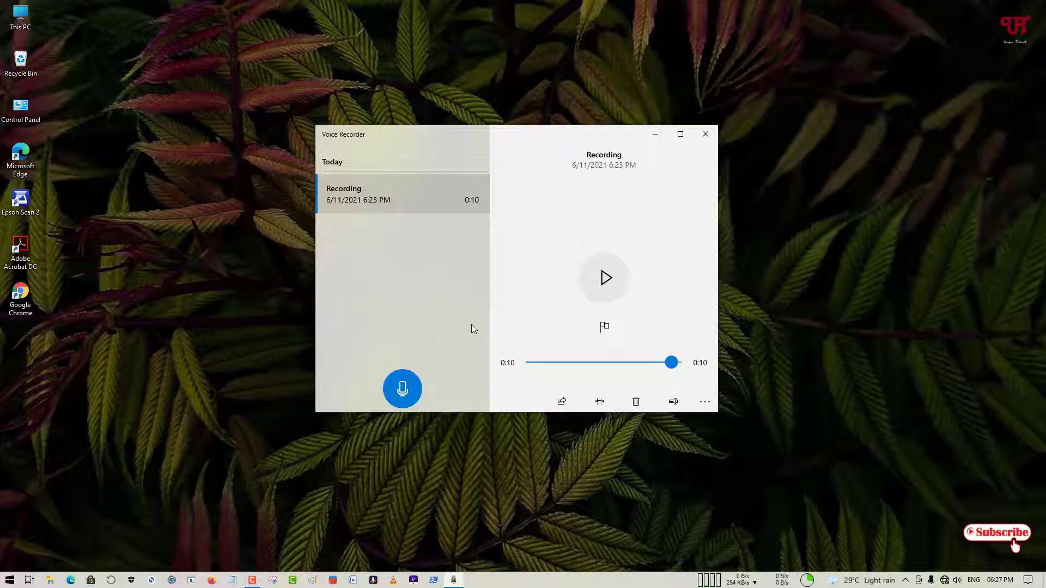
Step: Close Voice Recorder and bring up the Windows Sound dialog from the taskbar speaker icon
{"action": "left_click", "coordinate": [705, 134]}
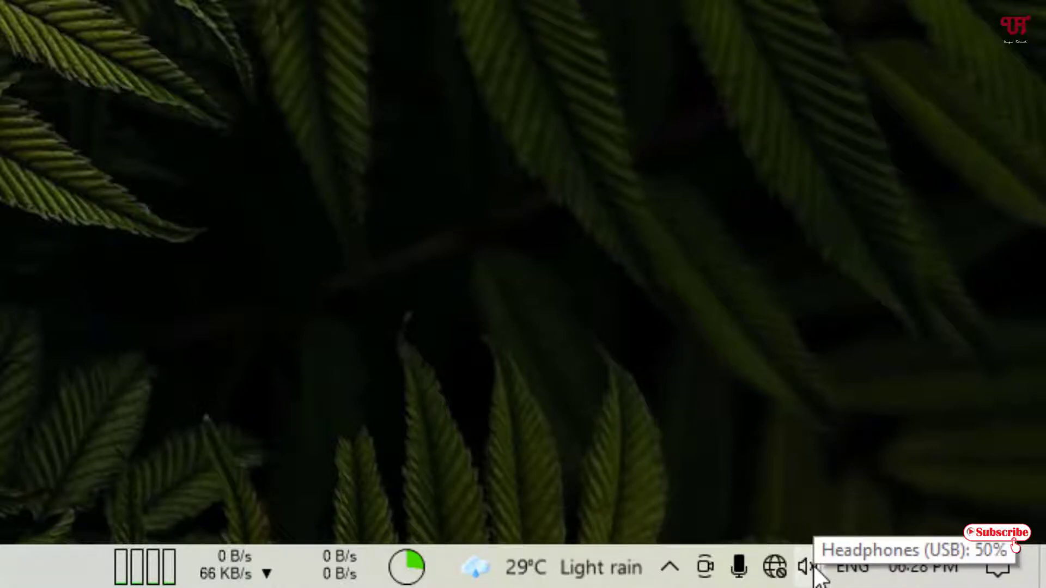
{"action": "right_click", "coordinate": [813, 570]}
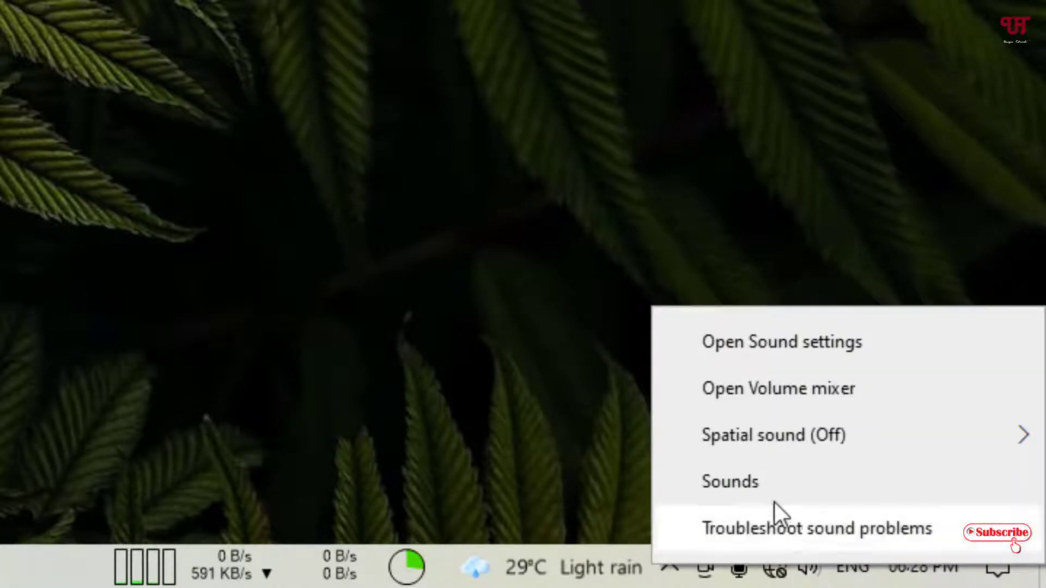
{"action": "left_click", "coordinate": [738, 486]}
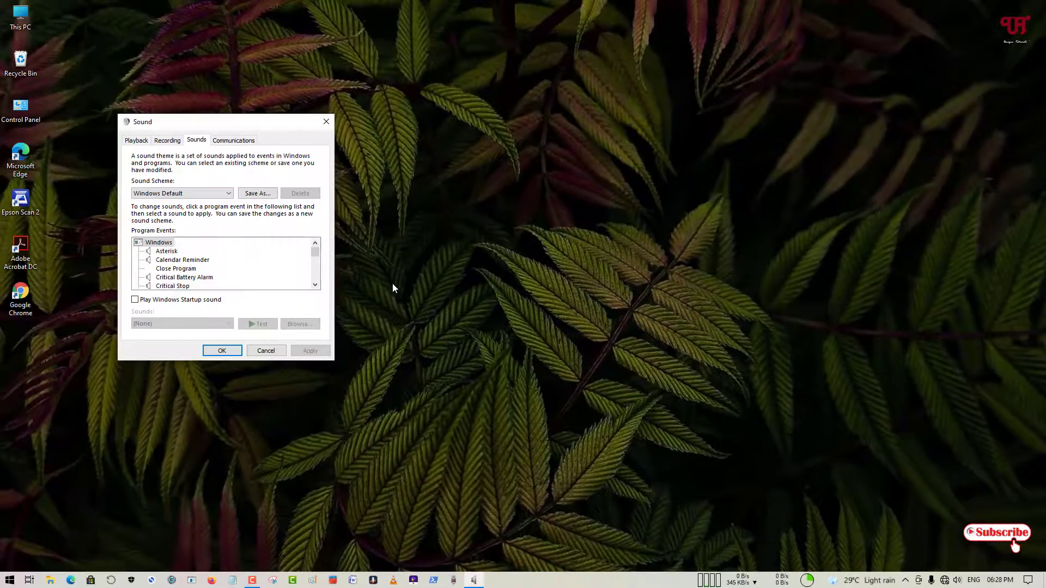
Step: Move the Sound dialog right and bring up the H1 microphone's options in the Recording list
{"action": "left_click_drag", "start_coordinate": [170, 122], "coordinate": [300, 122]}
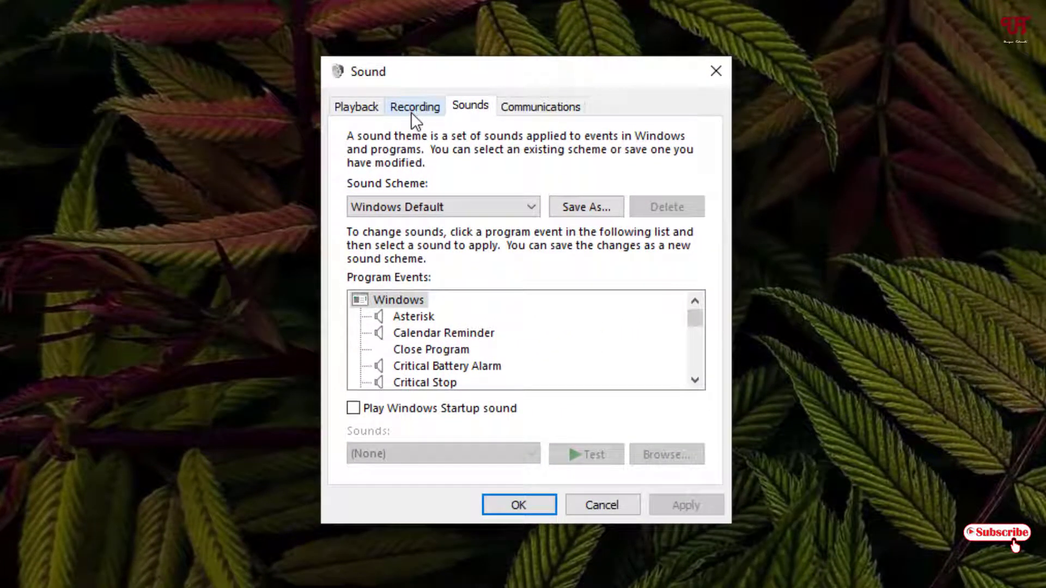
{"action": "left_click", "coordinate": [410, 112]}
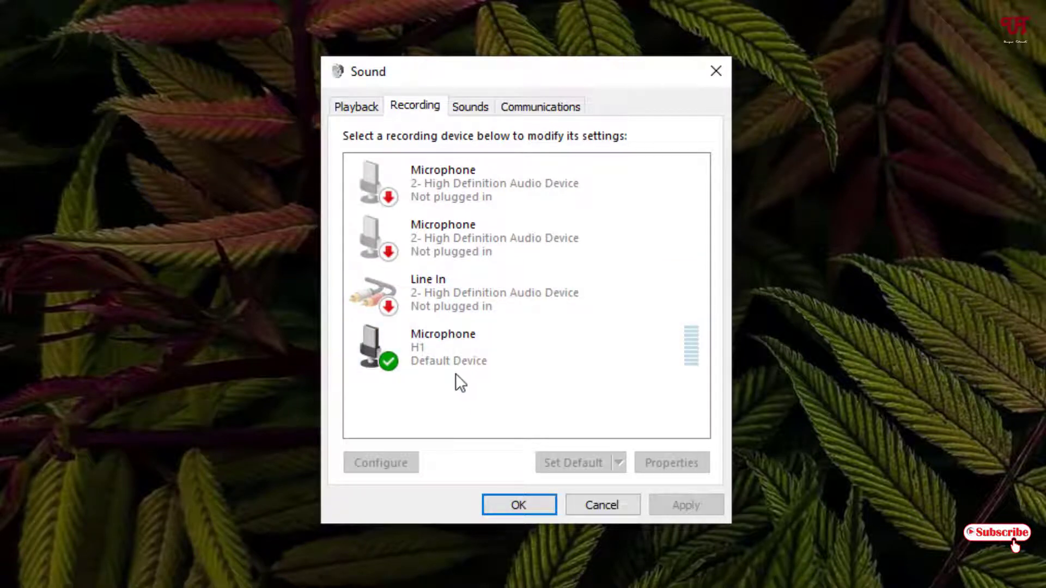
{"action": "left_click", "coordinate": [413, 348]}
{"action": "right_click", "coordinate": [420, 344]}
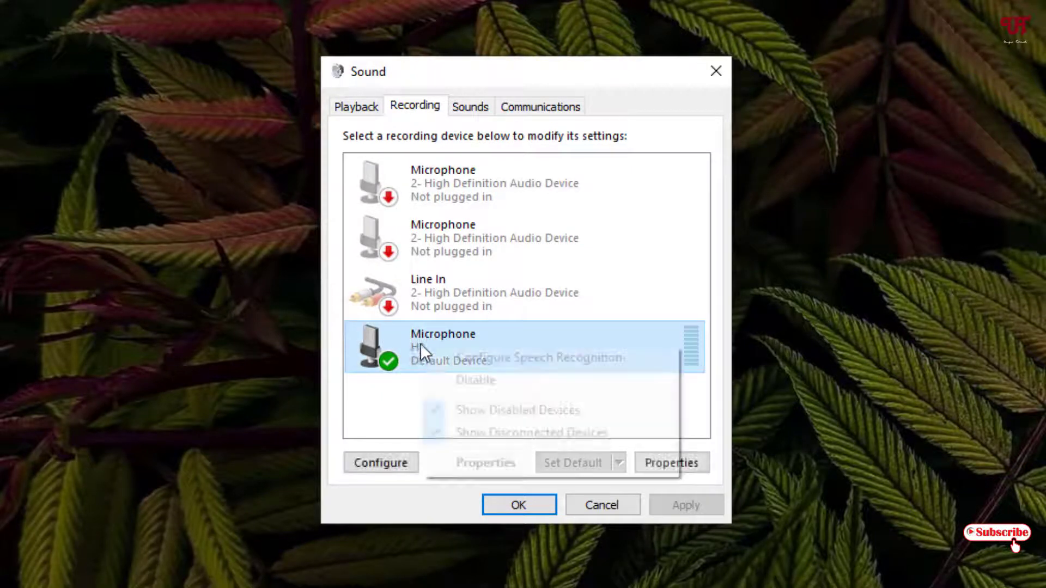
Step: Show the H1 microphone's Properties beside the Sound dialog, on its Advanced tab
{"action": "left_click", "coordinate": [479, 463]}
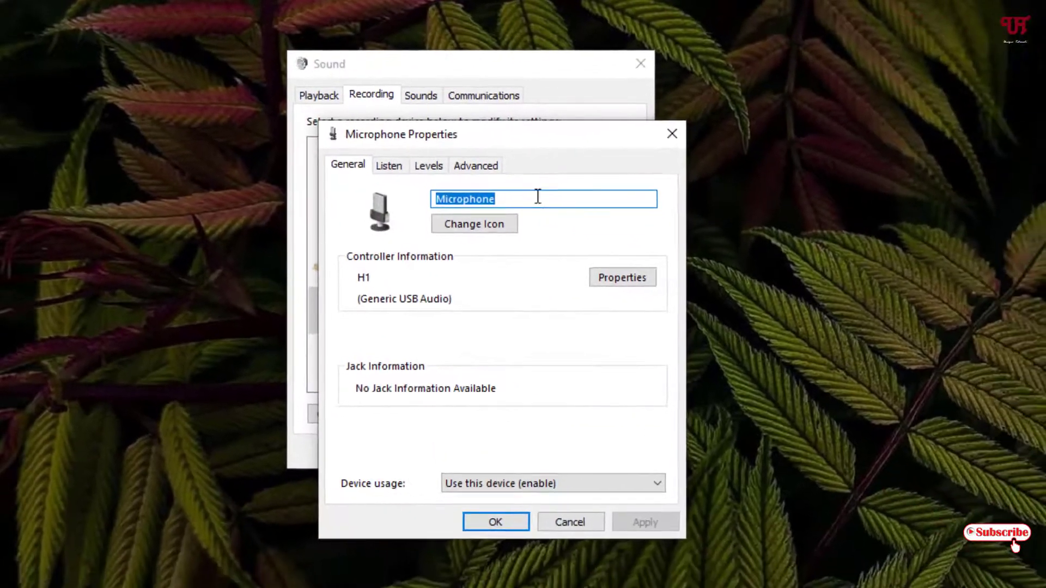
{"action": "left_click_drag", "start_coordinate": [542, 140], "coordinate": [741, 106]}
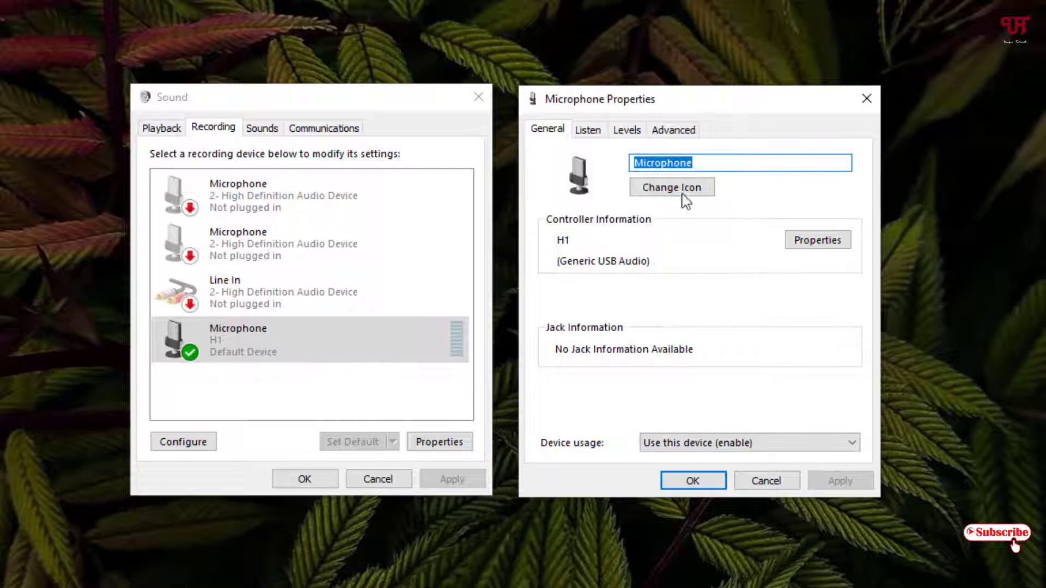
{"action": "left_click", "coordinate": [674, 131]}
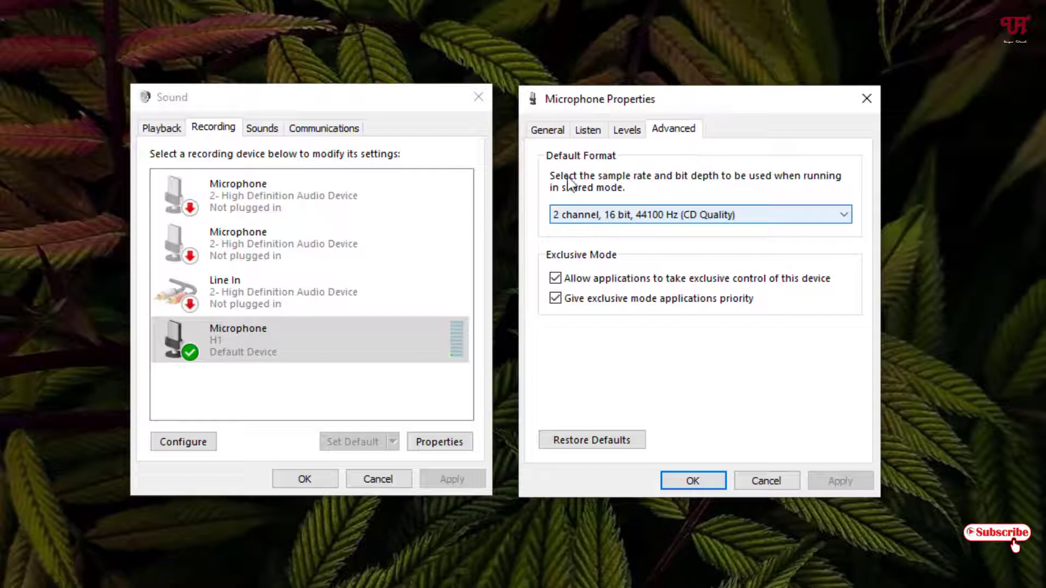
Step: Keep the H1 default format at 2 channel, 16 bit, 44100 Hz (CD Quality) and confirm with OK
{"action": "left_click", "coordinate": [590, 212]}
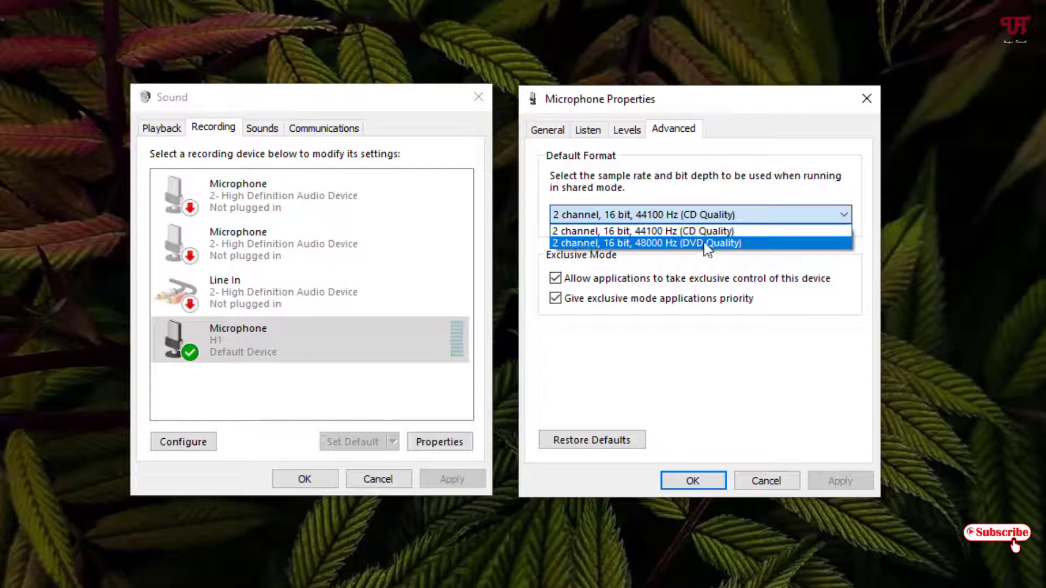
{"action": "left_click", "coordinate": [685, 191]}
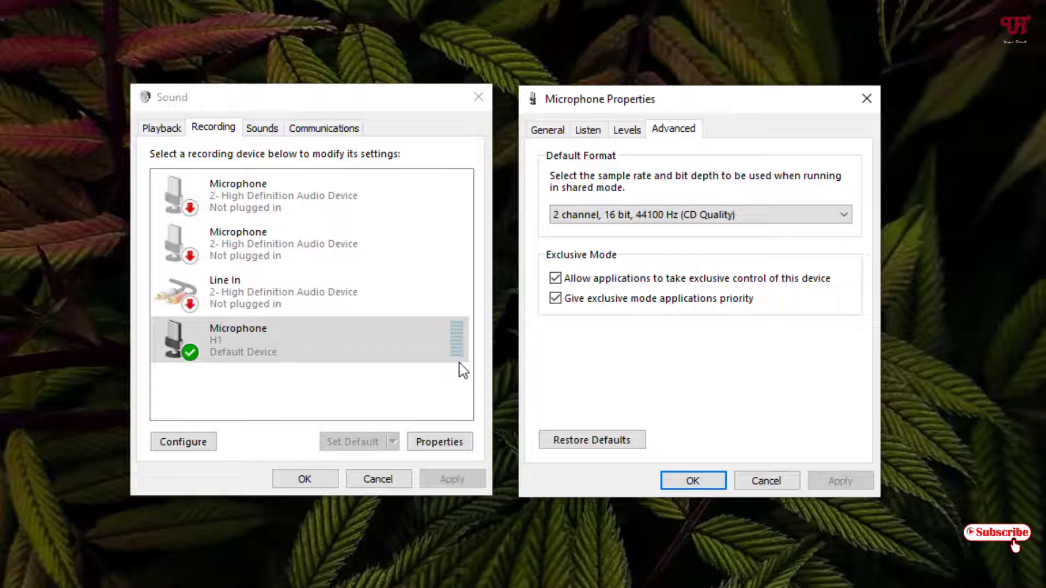
{"action": "left_click", "coordinate": [738, 214]}
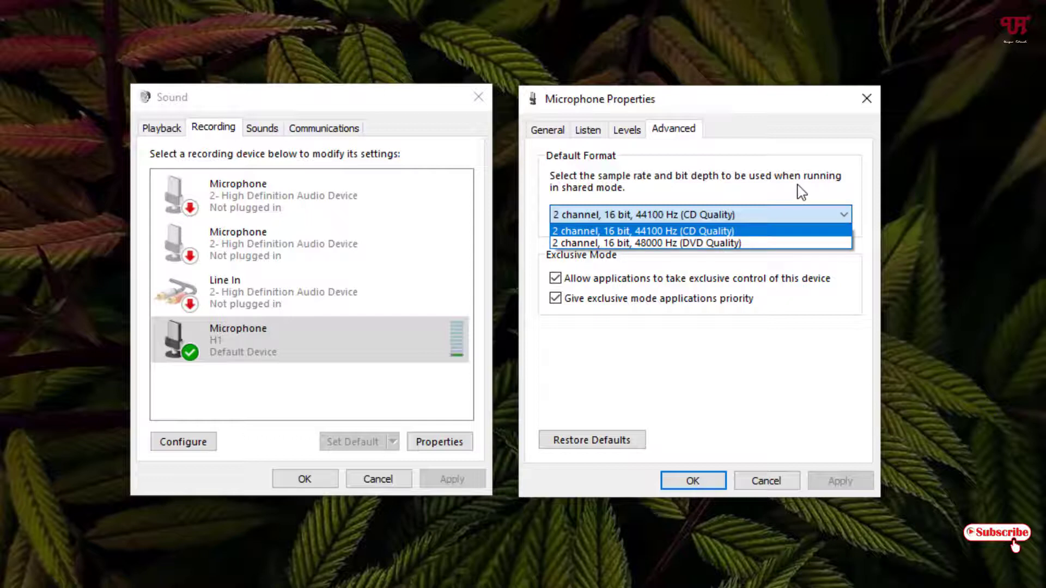
{"action": "left_click", "coordinate": [708, 194]}
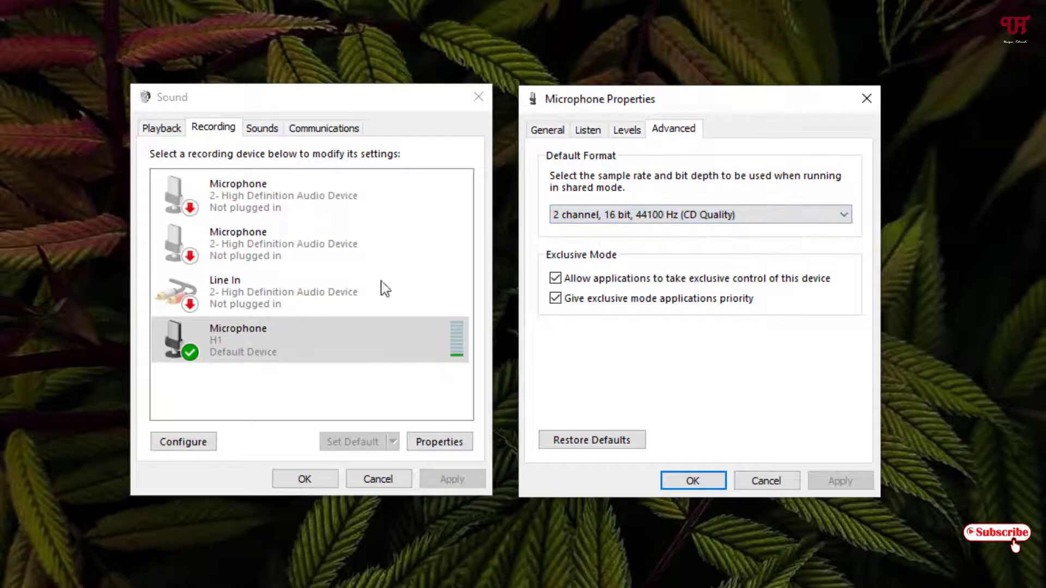
{"action": "left_click", "coordinate": [590, 217]}
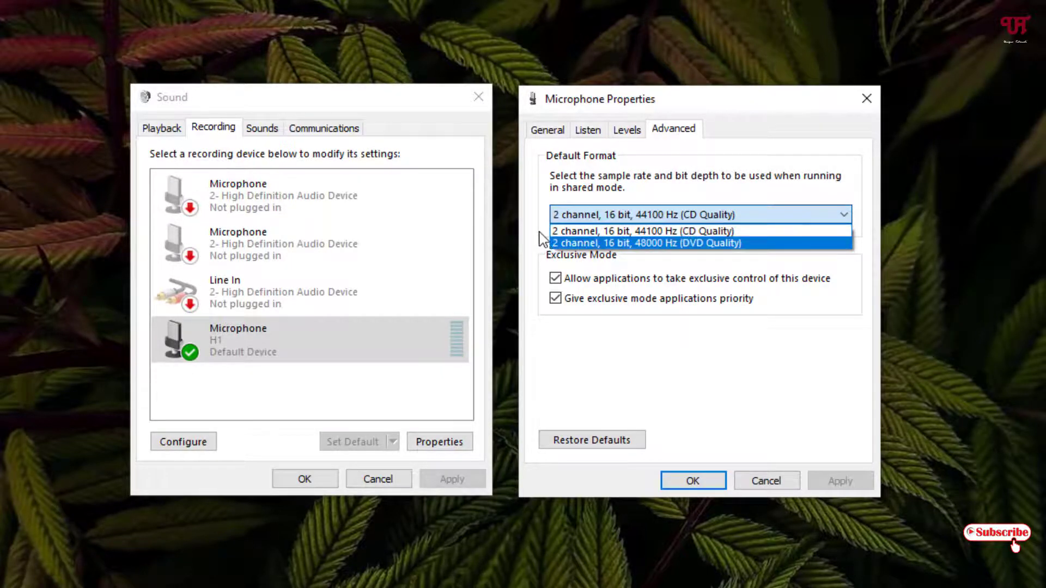
{"action": "left_click", "coordinate": [600, 215]}
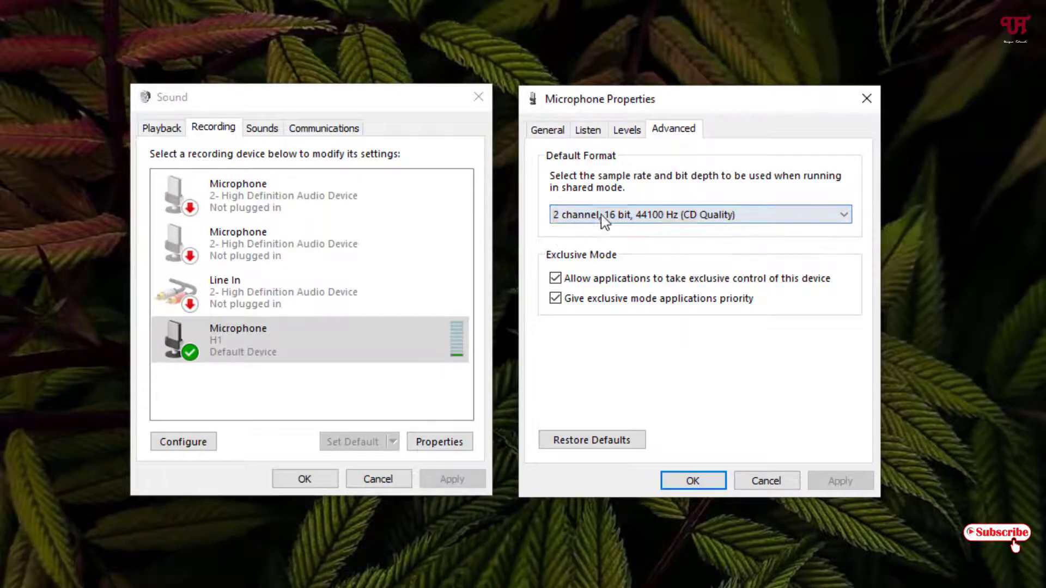
{"action": "left_click", "coordinate": [708, 223]}
{"action": "left_click", "coordinate": [708, 233]}
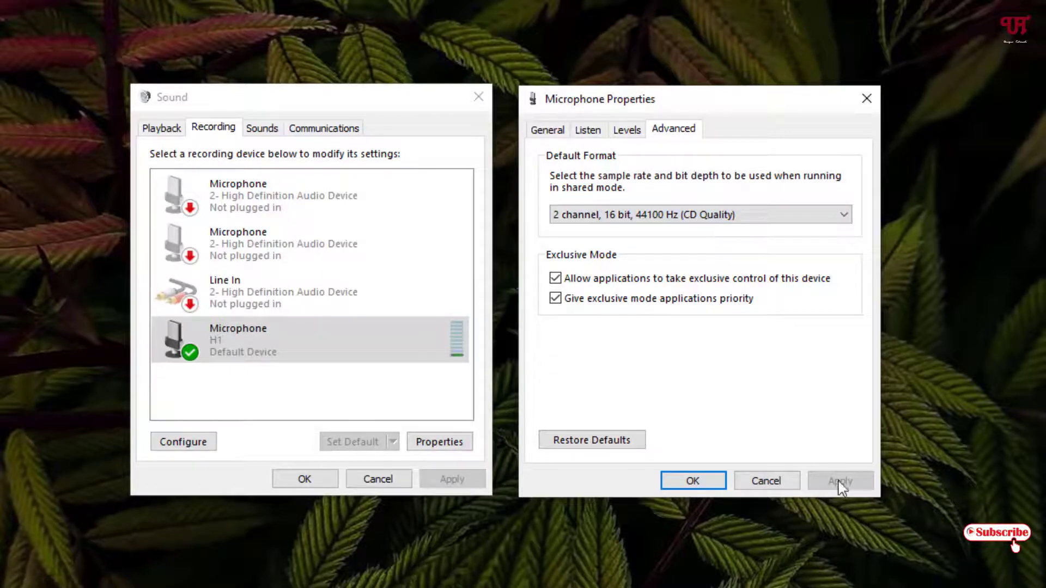
{"action": "left_click", "coordinate": [693, 482]}
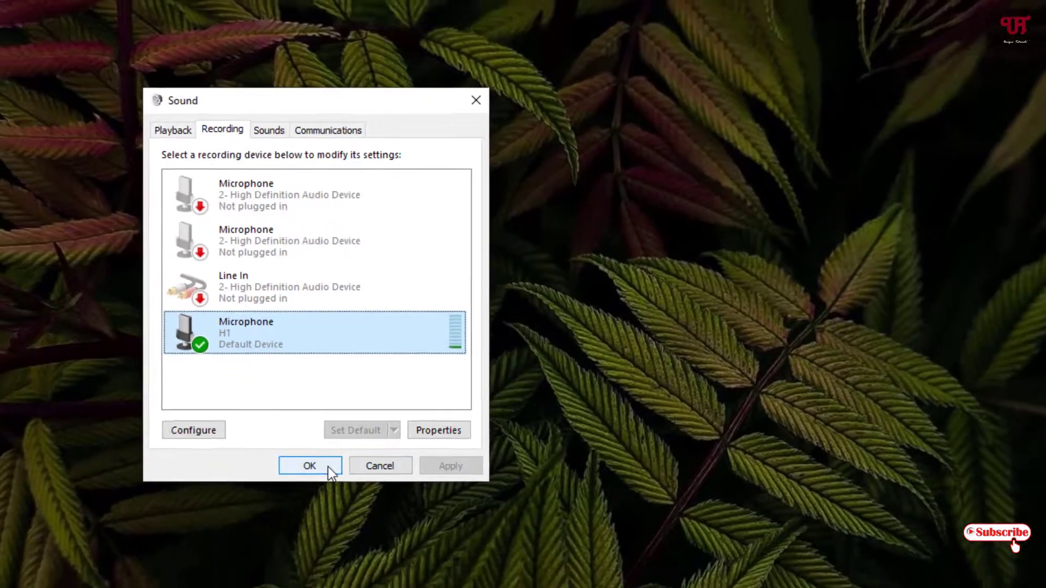
Step: Confirm and close the Windows Sound dialog with OK
{"action": "left_click", "coordinate": [327, 467]}
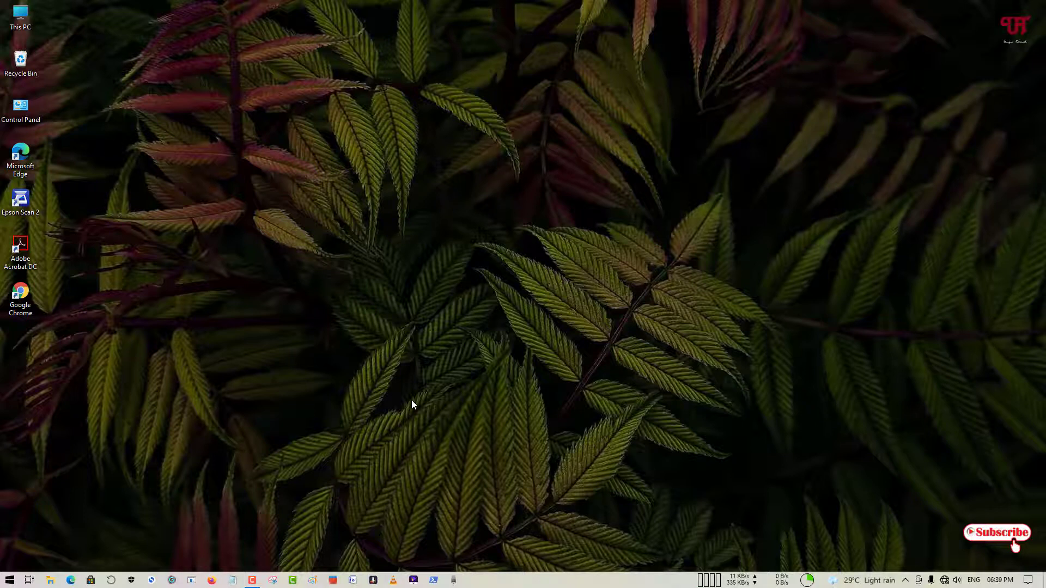
Step: Relaunch Voice Recorder and record a new 10-second clip, Recording (2)
{"action": "left_click", "coordinate": [453, 580]}
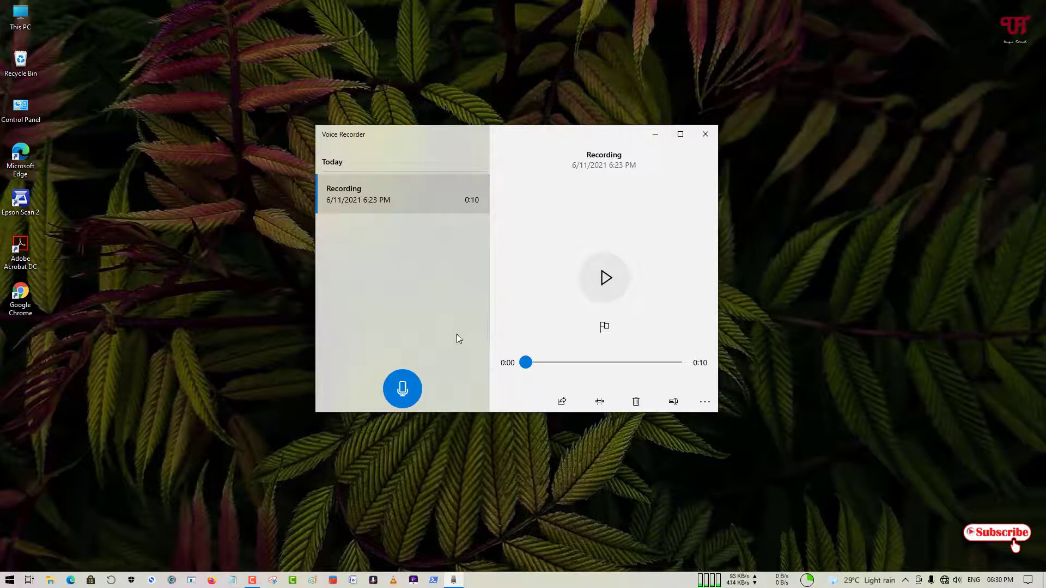
{"action": "left_click", "coordinate": [403, 391]}
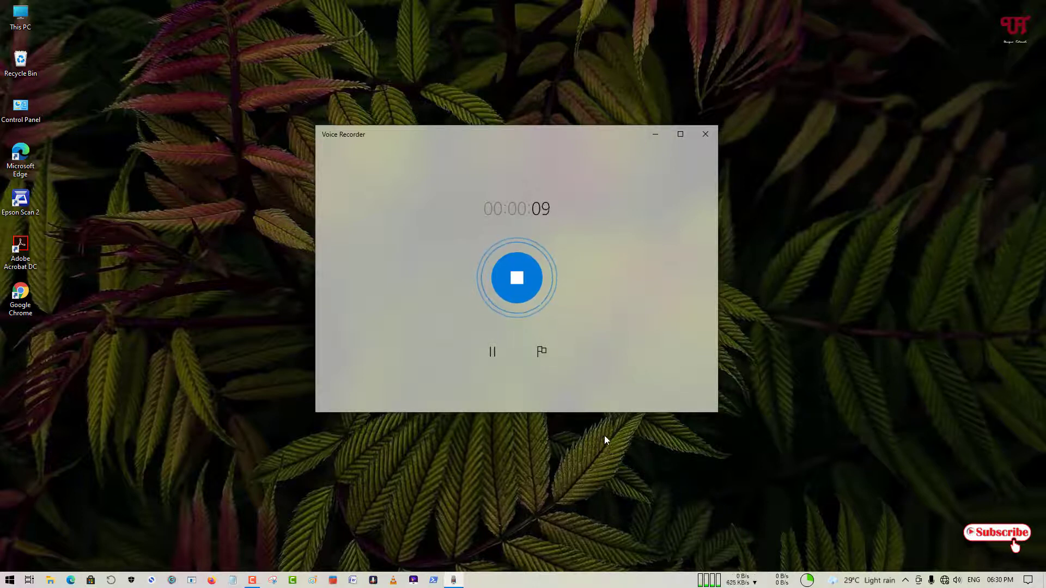
{"action": "left_click", "coordinate": [525, 285]}
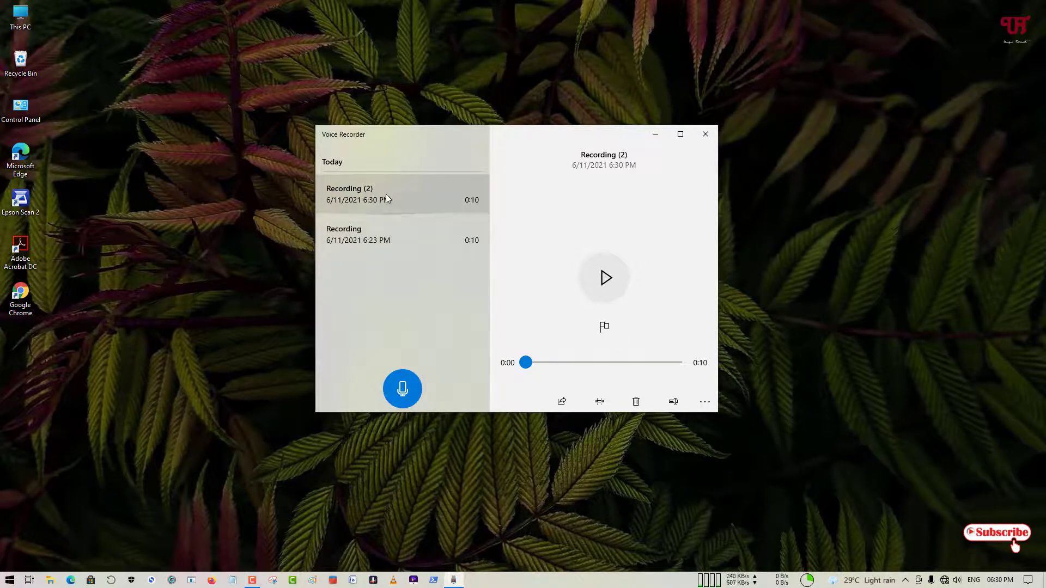
Step: Play Recording (2), then select and play the original 6:23 PM recording for comparison
{"action": "left_click", "coordinate": [444, 201]}
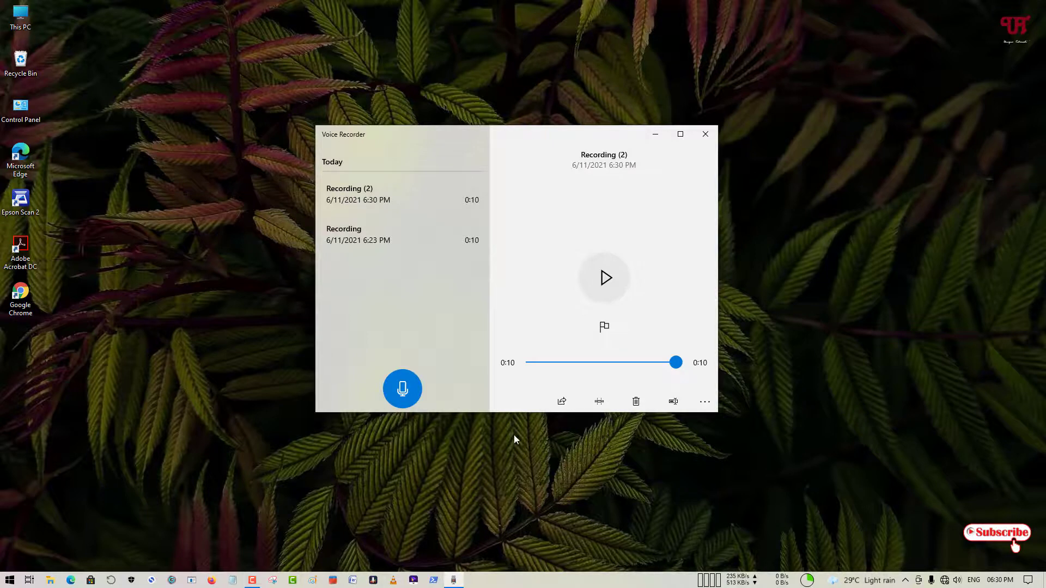
{"action": "left_click", "coordinate": [372, 240]}
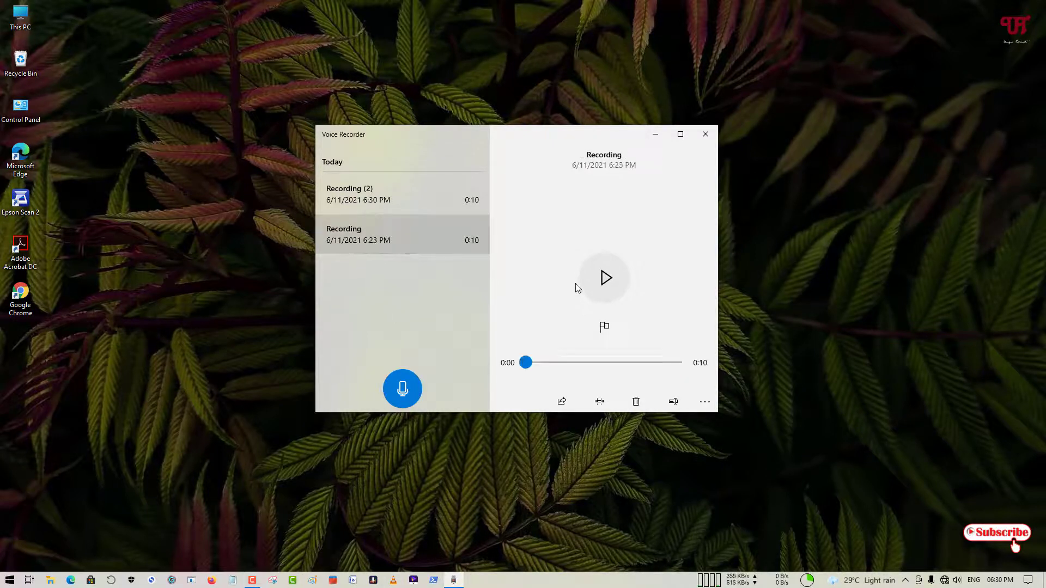
{"action": "left_click", "coordinate": [602, 279]}
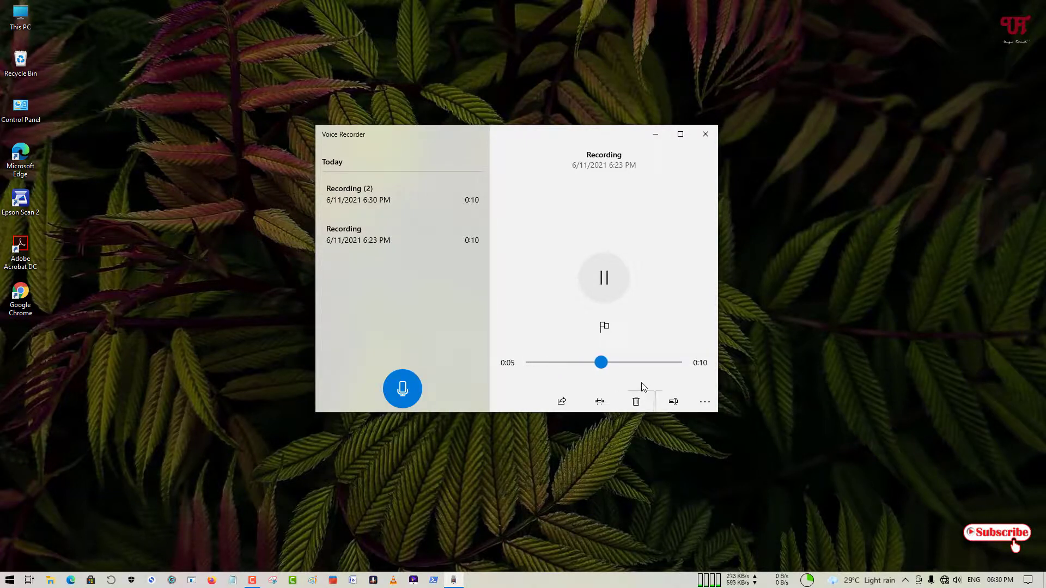
Step: Pause the original recording, reselect Recording (2), and close Voice Recorder
{"action": "left_click", "coordinate": [603, 280]}
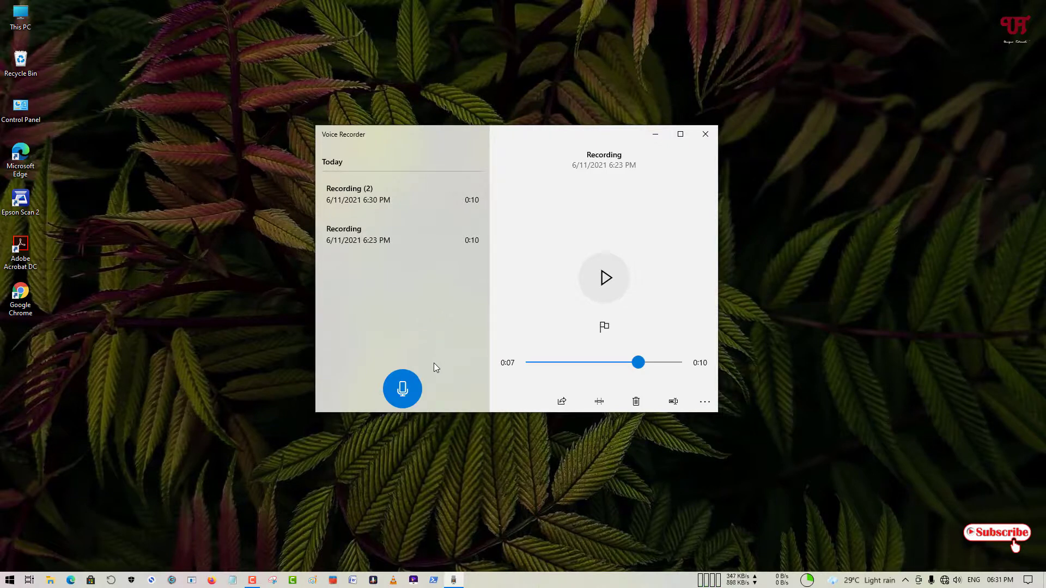
{"action": "left_click", "coordinate": [407, 186]}
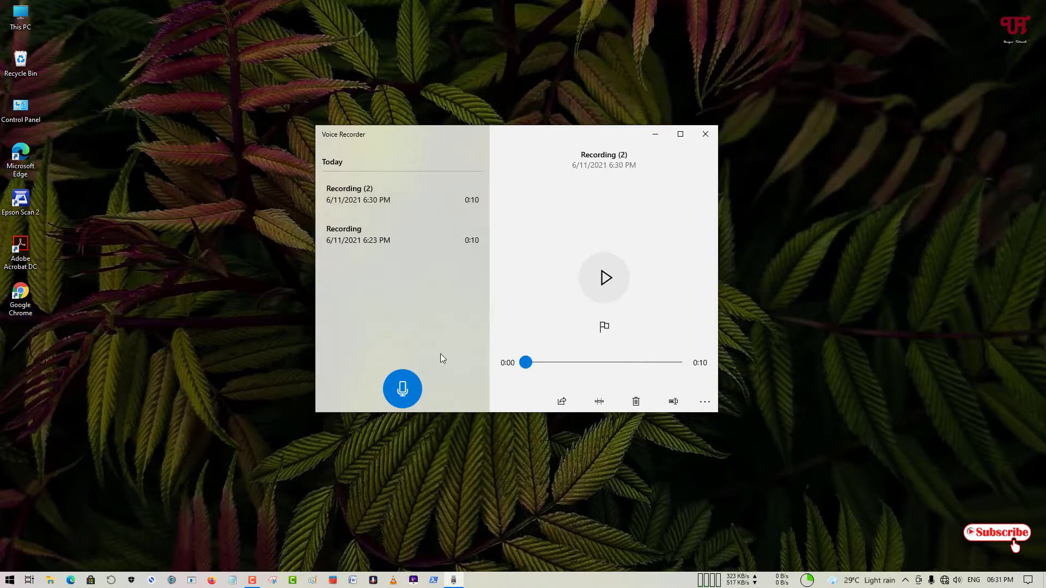
{"action": "left_click", "coordinate": [706, 135]}
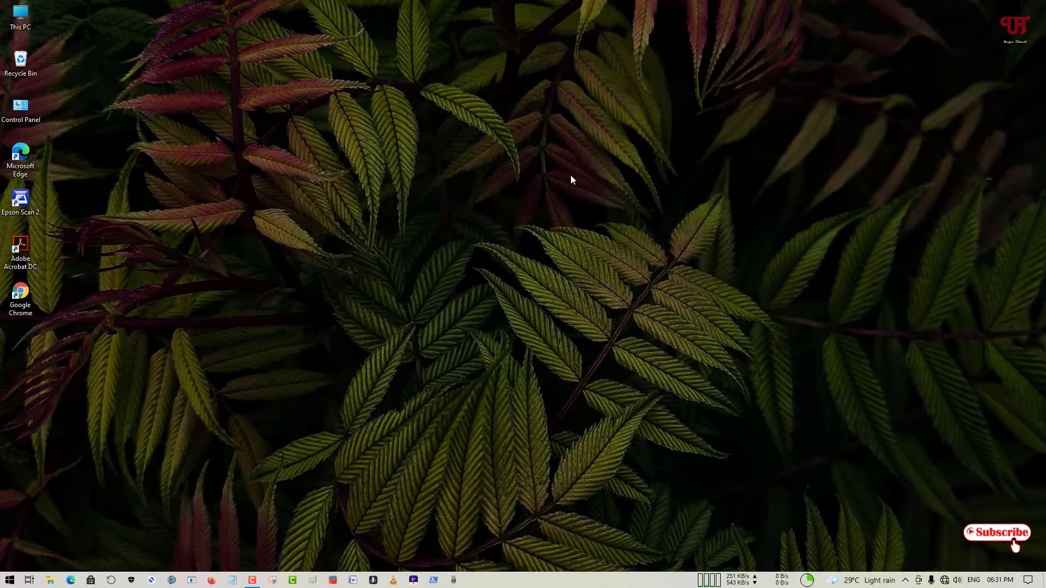